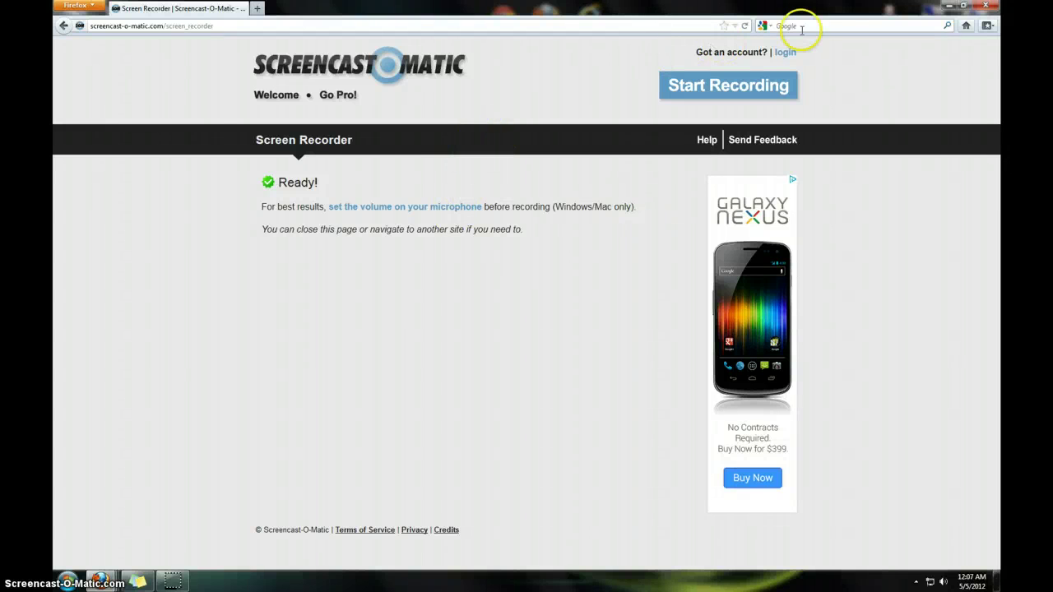
Minimize the browser and launch Starry Night Backyard from the desktop
left_click(96, 8)
mouse_move(182, 25)
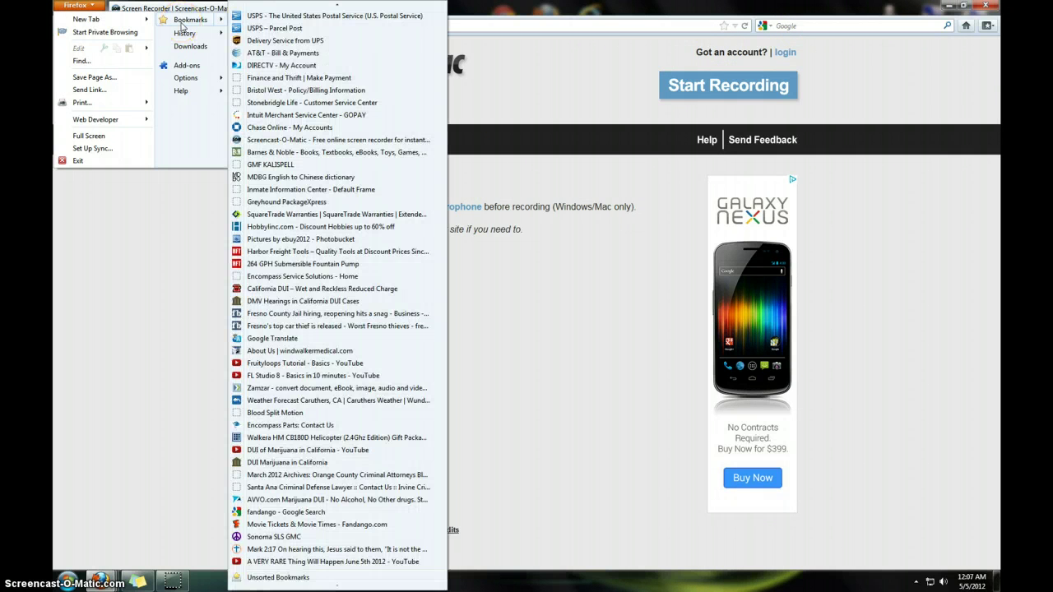
left_click(953, 10)
left_click(953, 10)
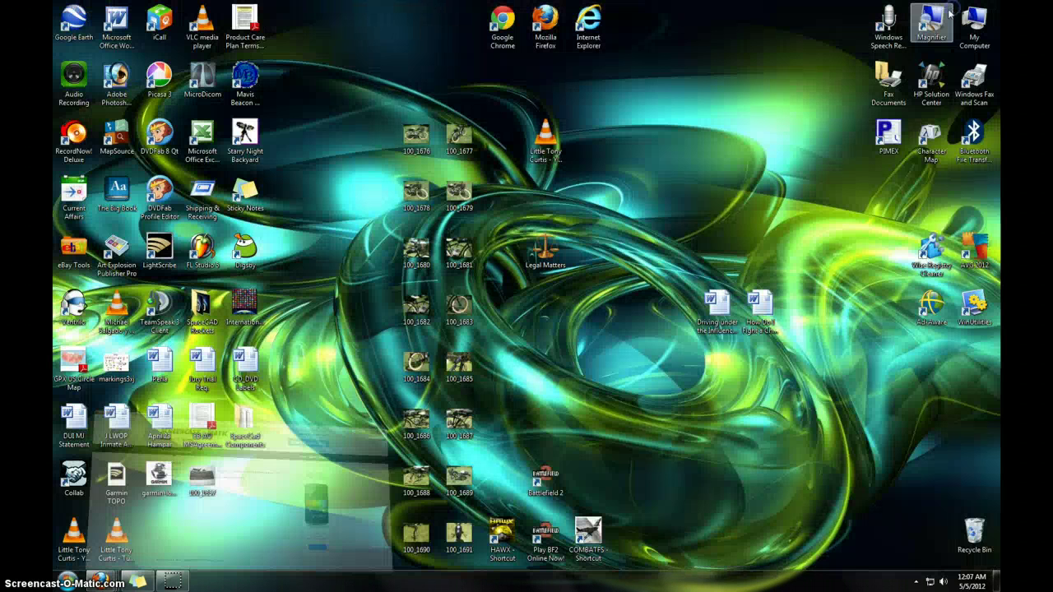
double_click(257, 140)
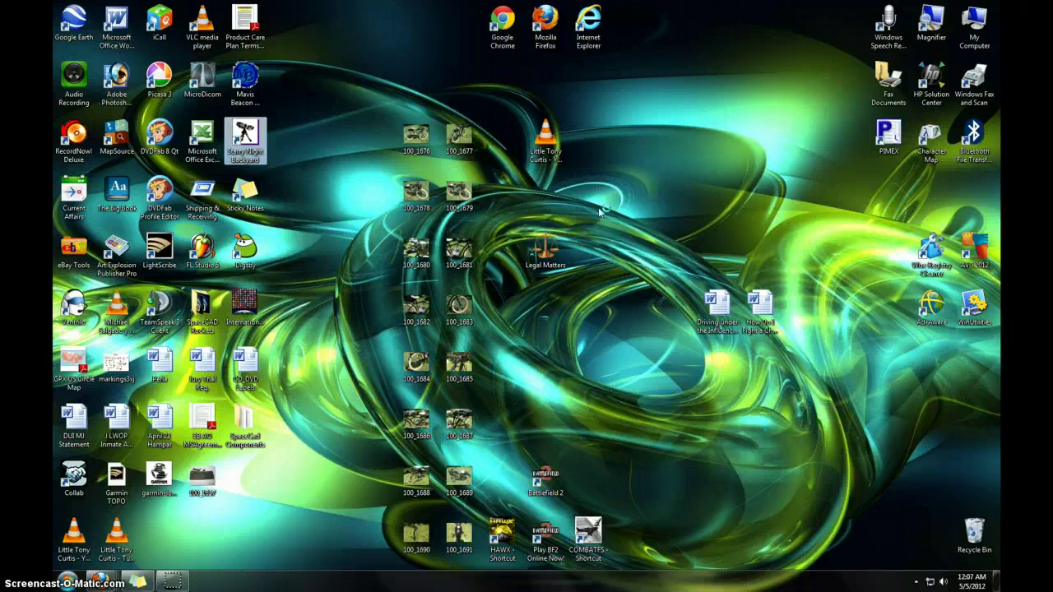
key("Return")
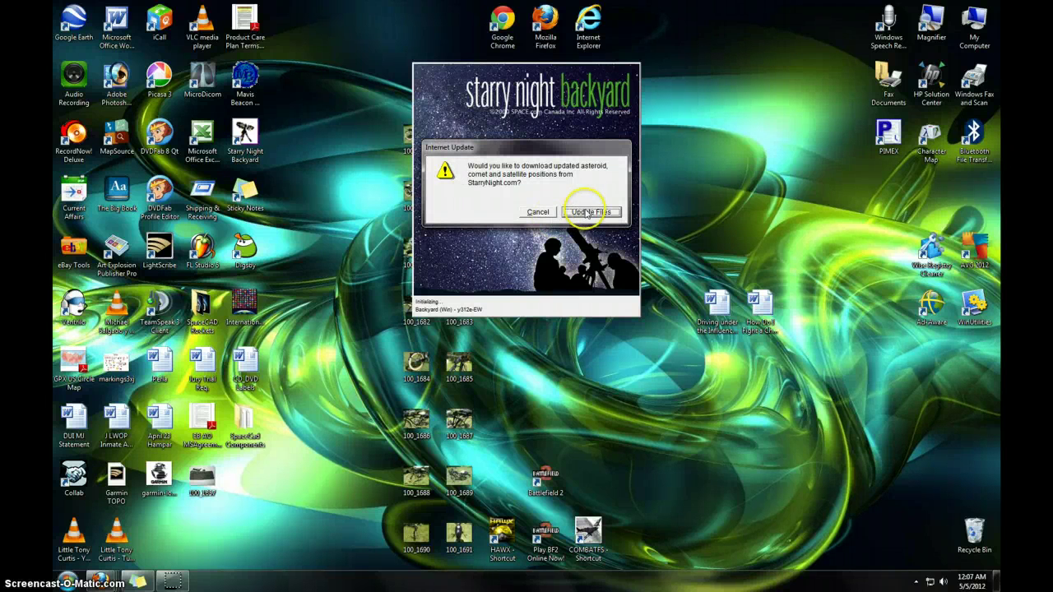
Download the updated asteroid, comet and satellite position files and acknowledge the completed update
left_click(566, 213)
left_click(572, 213)
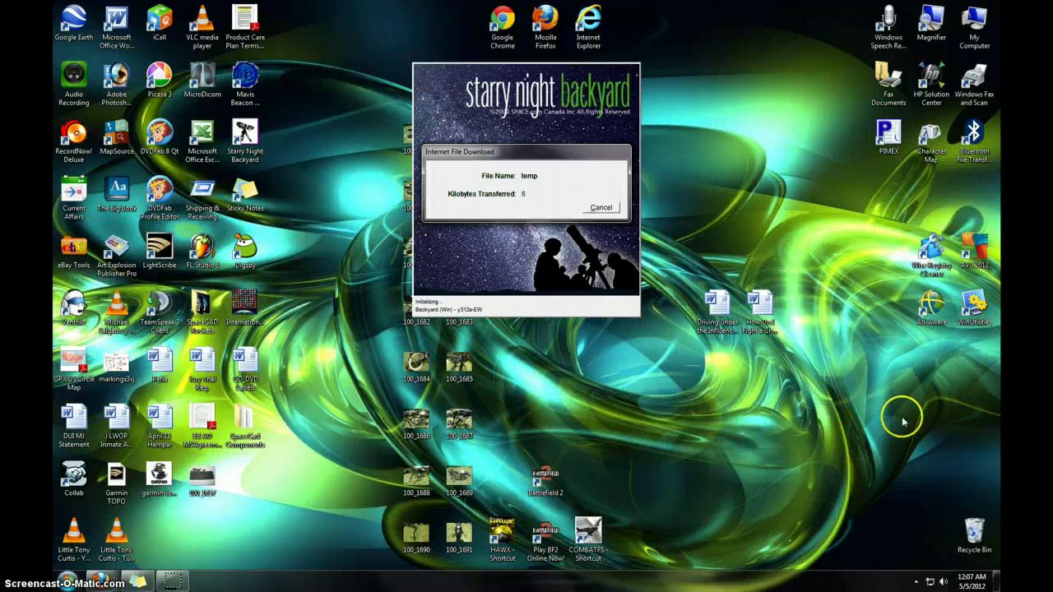
left_click(722, 323)
left_click(765, 330)
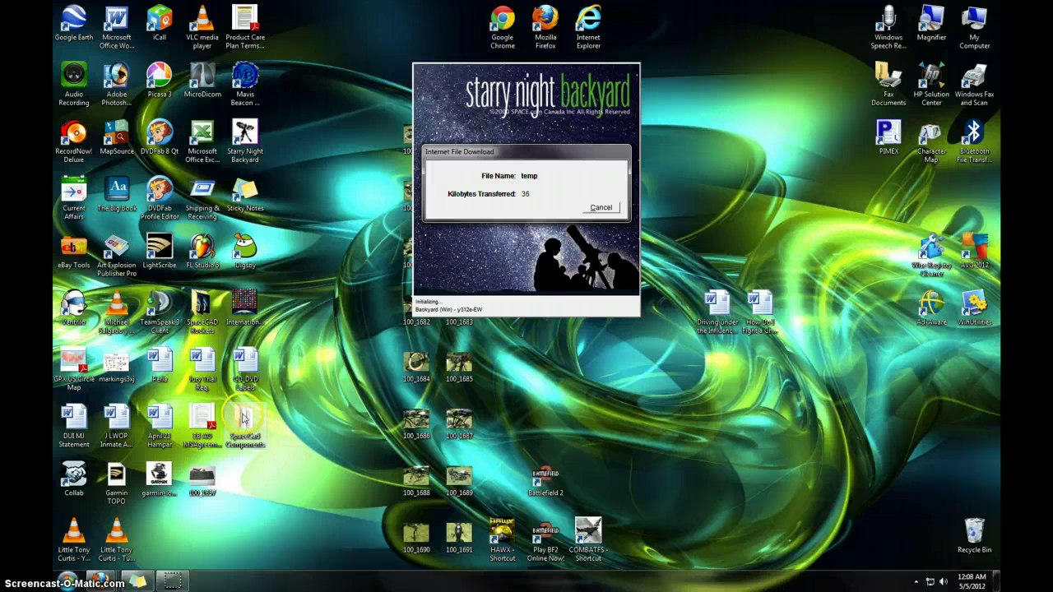
left_click(295, 386)
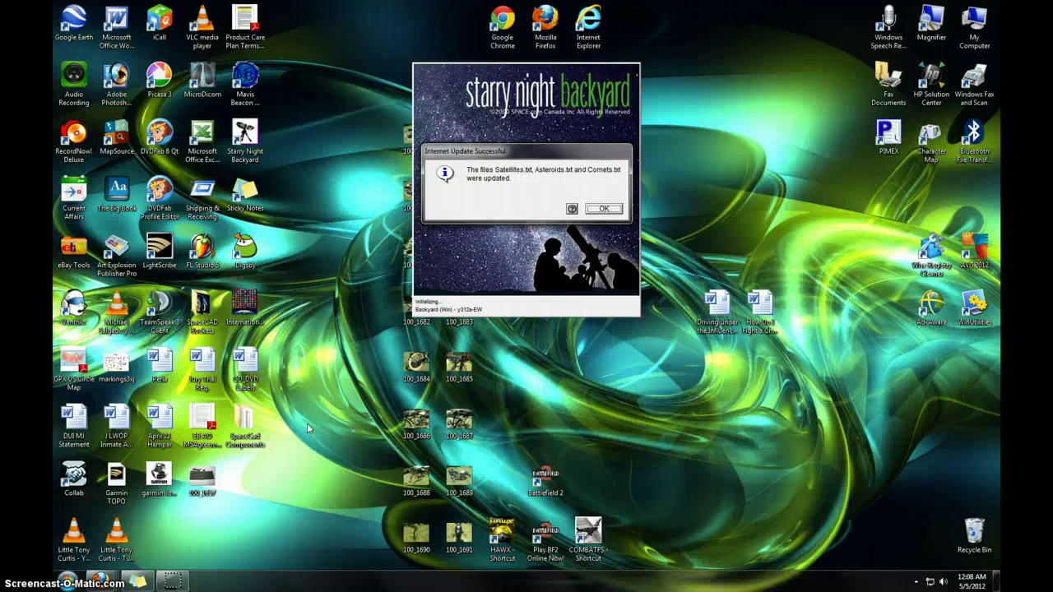
left_click(602, 209)
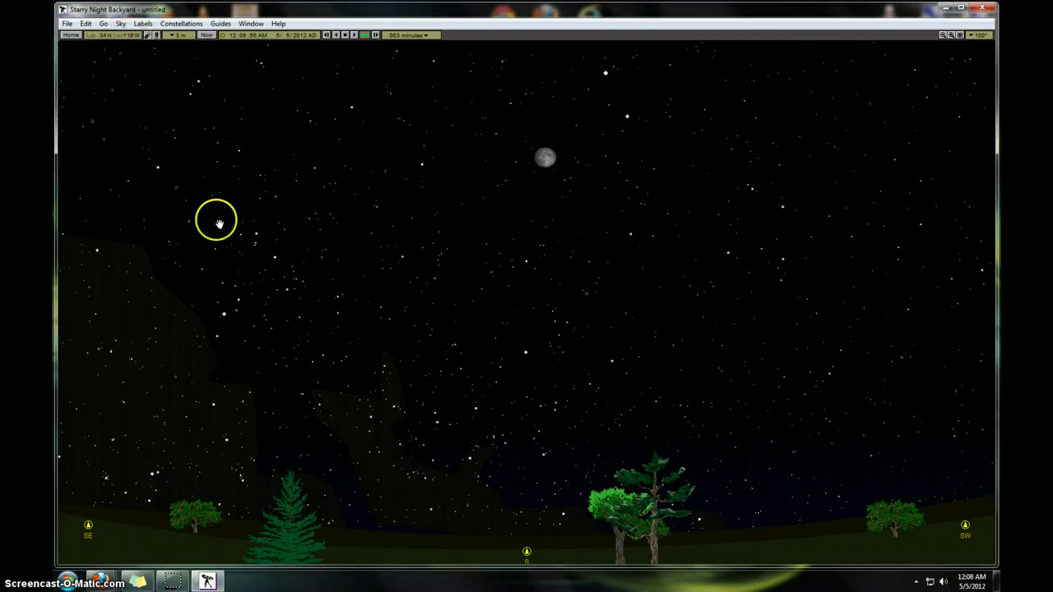
Change the simulation date to June 5, 2012
mouse_move(546, 162)
left_click(540, 156)
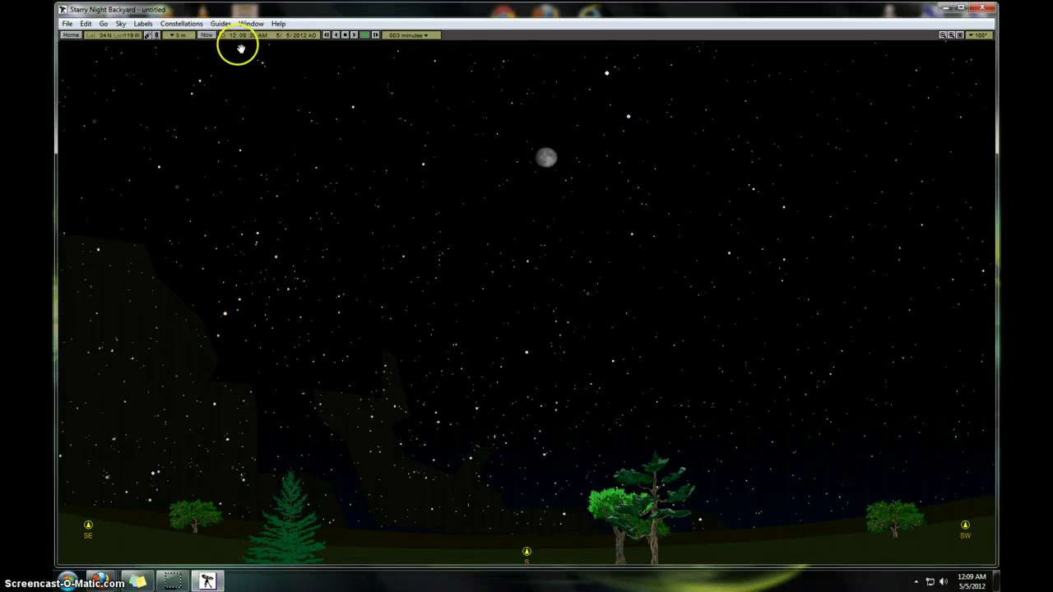
left_click(305, 36)
left_click(282, 36)
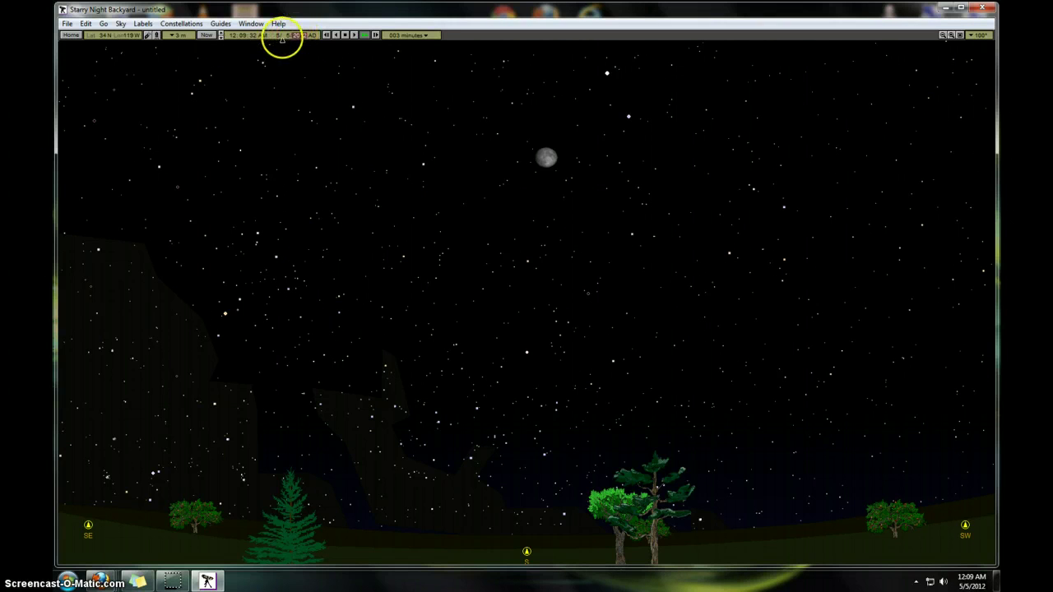
left_click(277, 36)
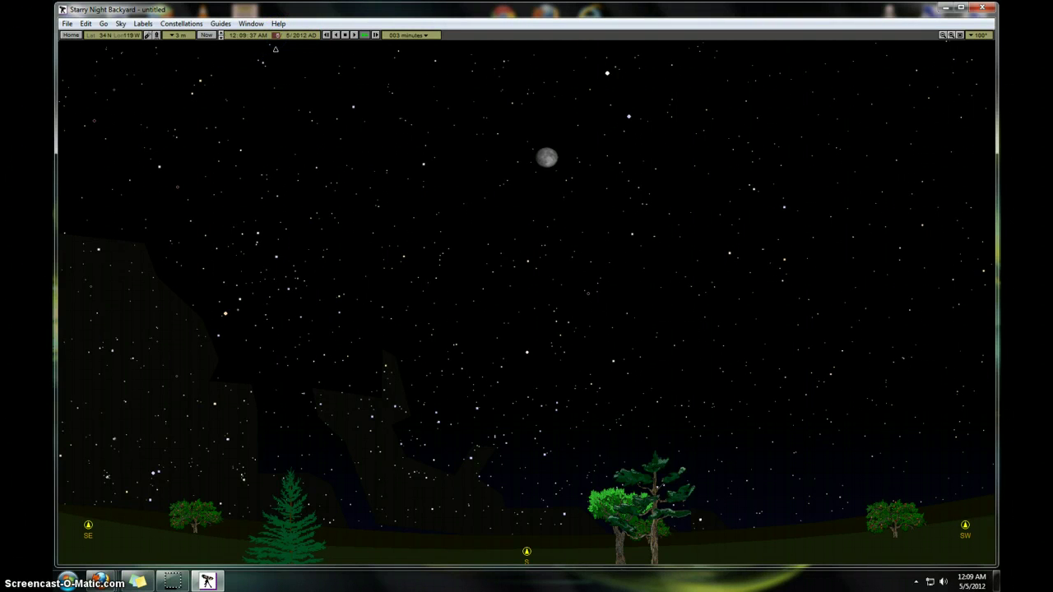
key("Up")
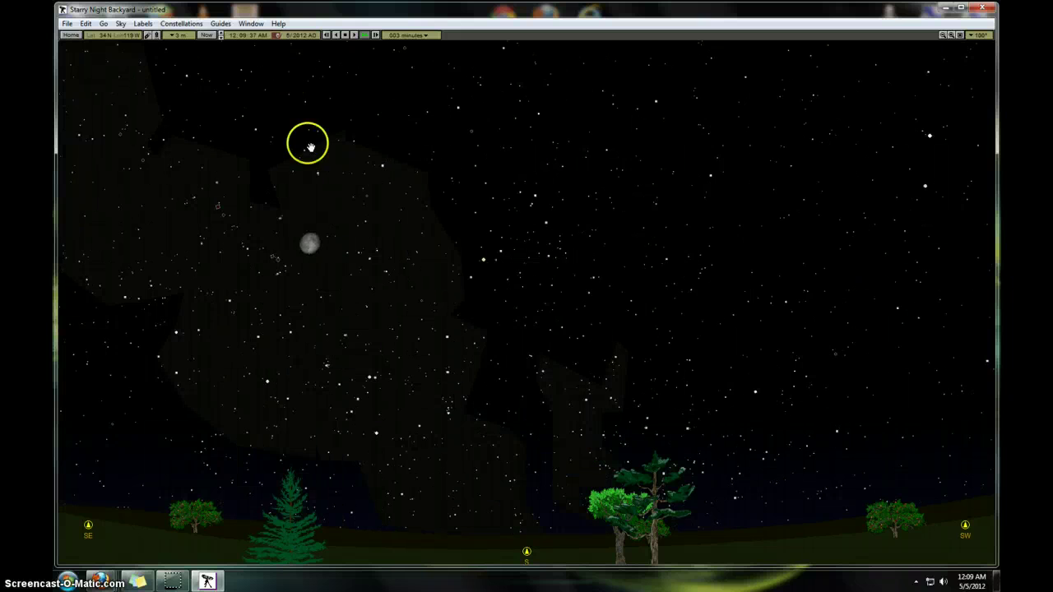
Move the simulation time to the 9 AM hour and bring the Sun into view
left_click(235, 35)
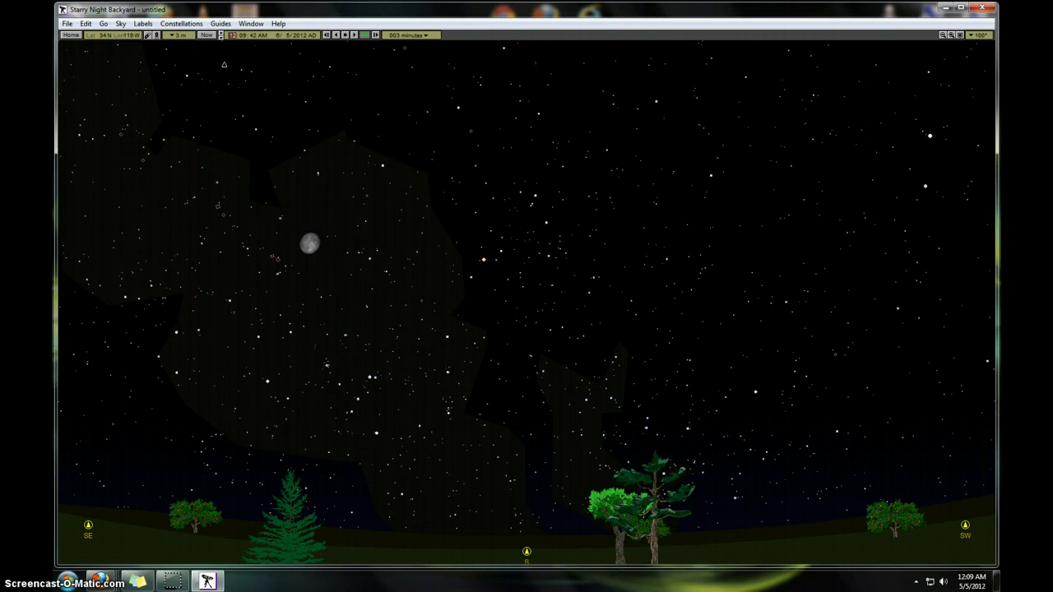
type("11")
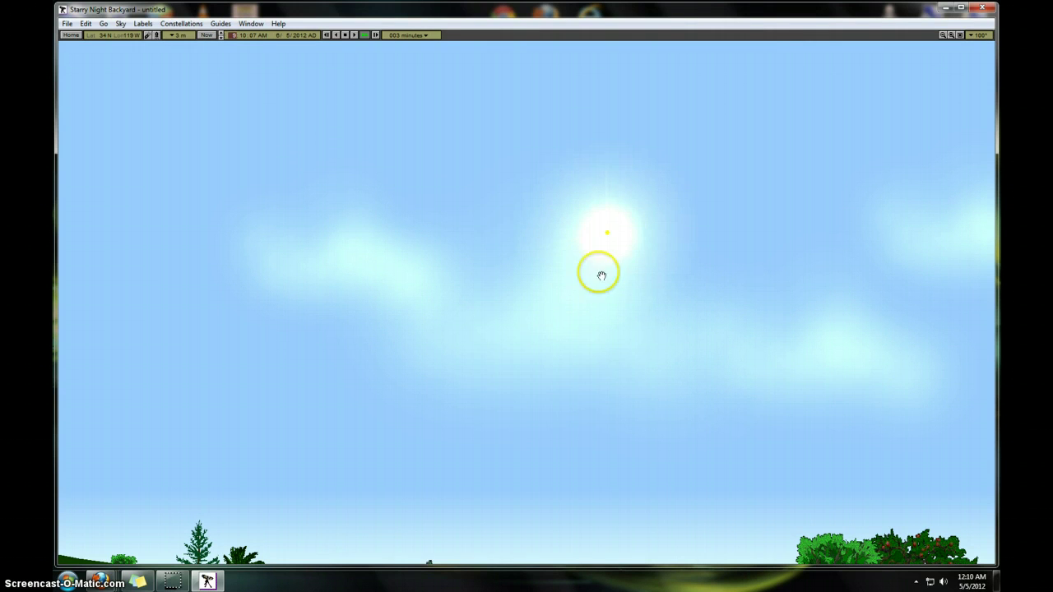
mouse_move(607, 237)
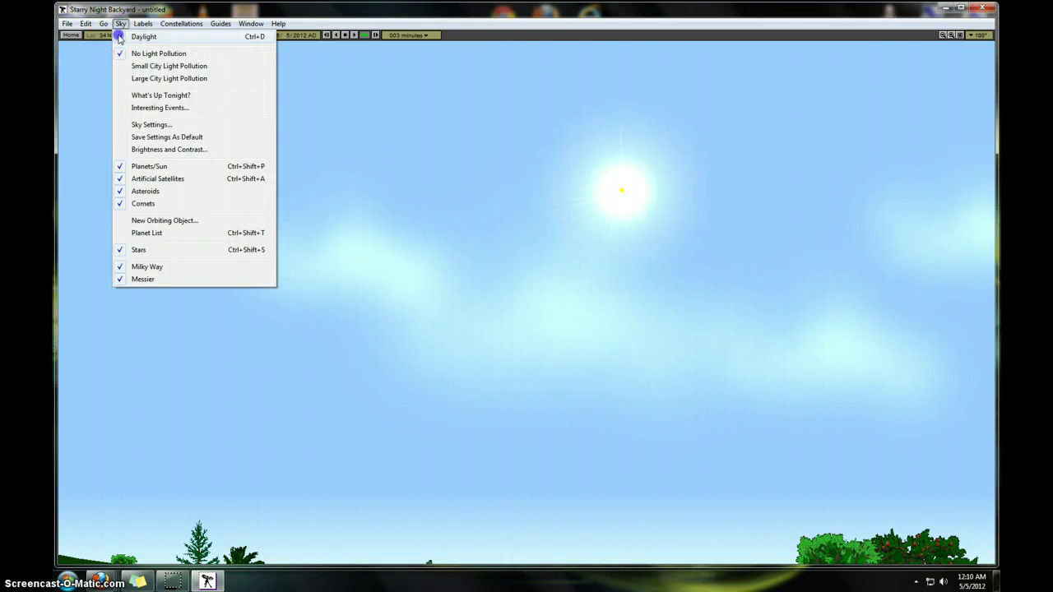
Turn off daylight in the sky view and inspect the area right beside the Sun
left_click(121, 36)
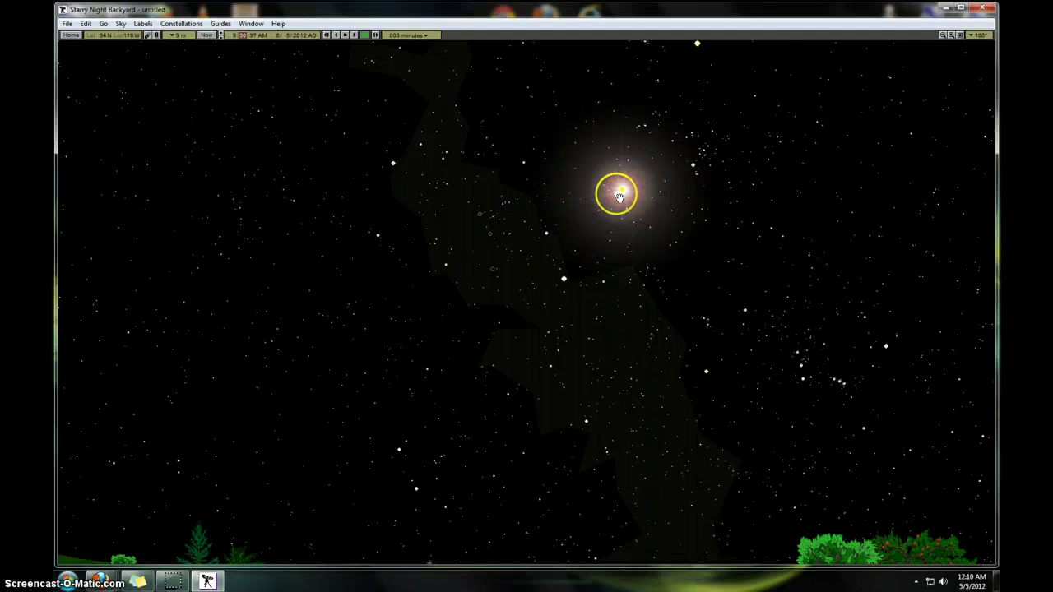
mouse_move(616, 196)
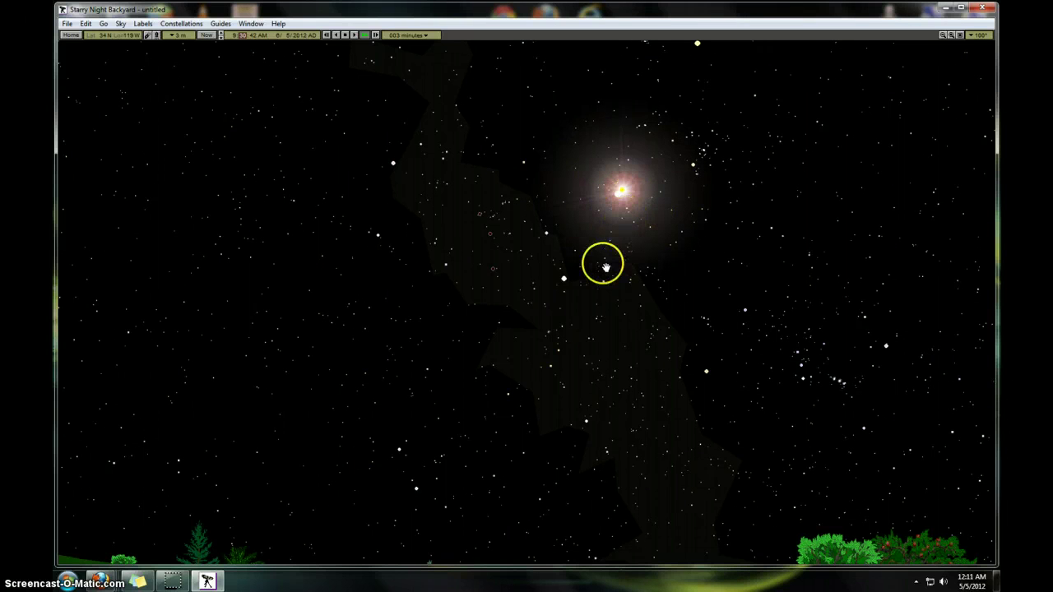
left_click(608, 207)
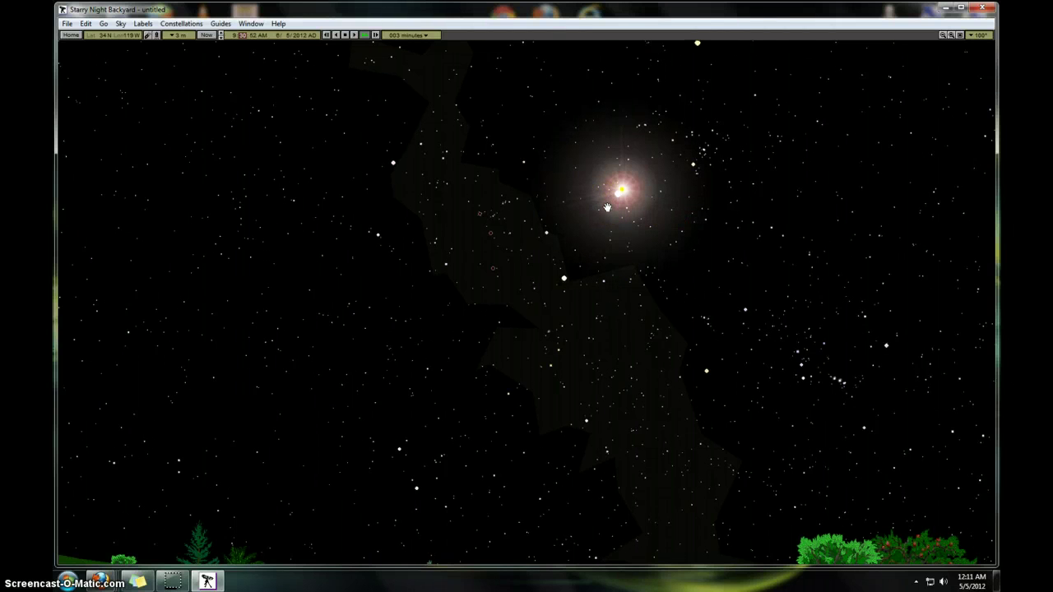
left_click(622, 201)
left_click(620, 194)
Advance the simulation time to 10:45 AM, bring the Sun back into view and examine its disc
left_click(241, 36)
key("Up")
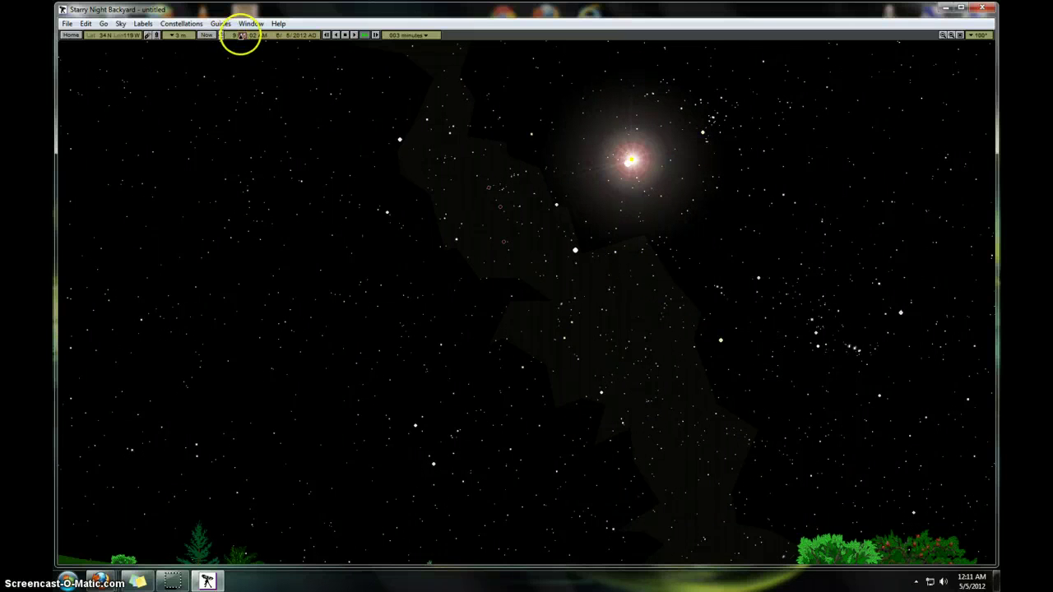
left_click(233, 35)
left_click(234, 35)
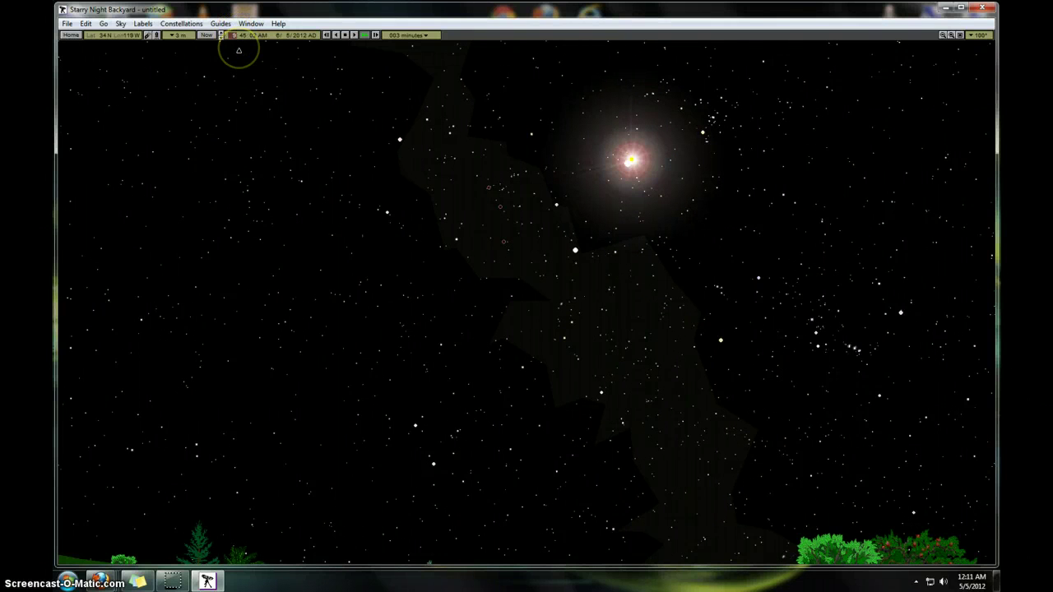
key("Up")
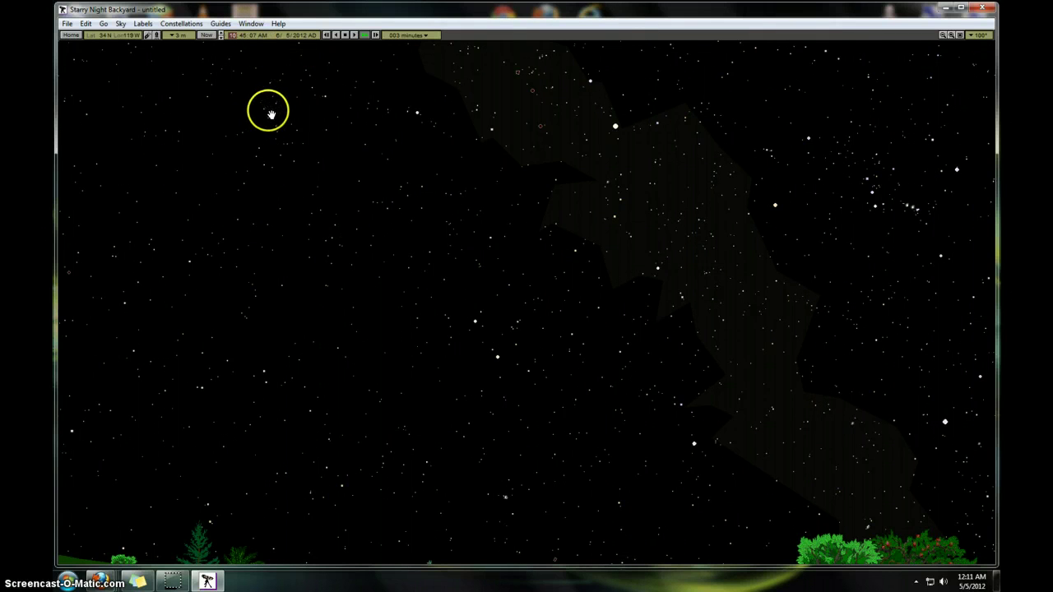
left_click_drag(286, 100, 286, 101)
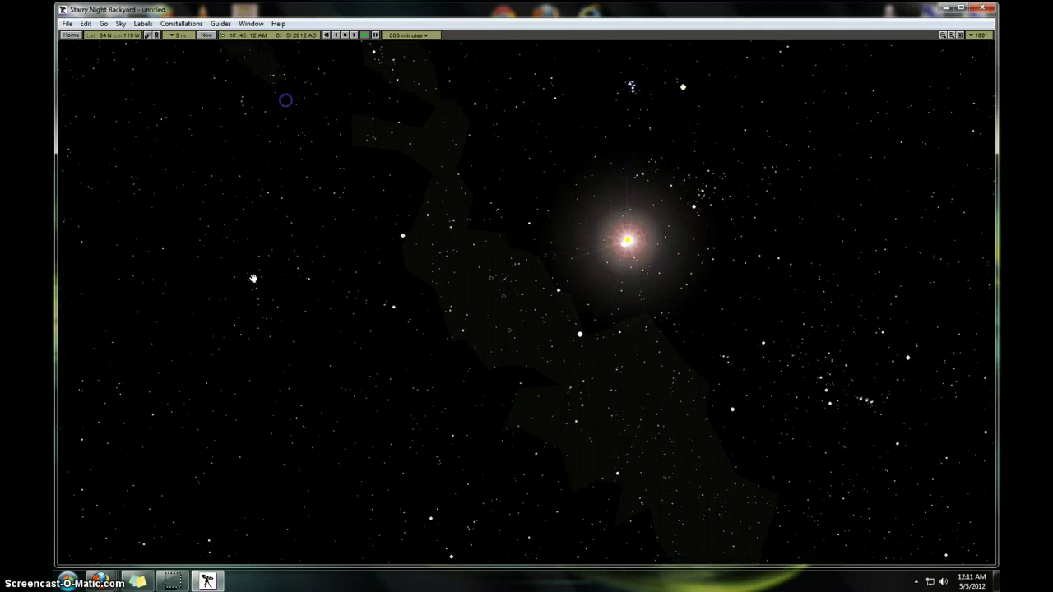
mouse_move(625, 244)
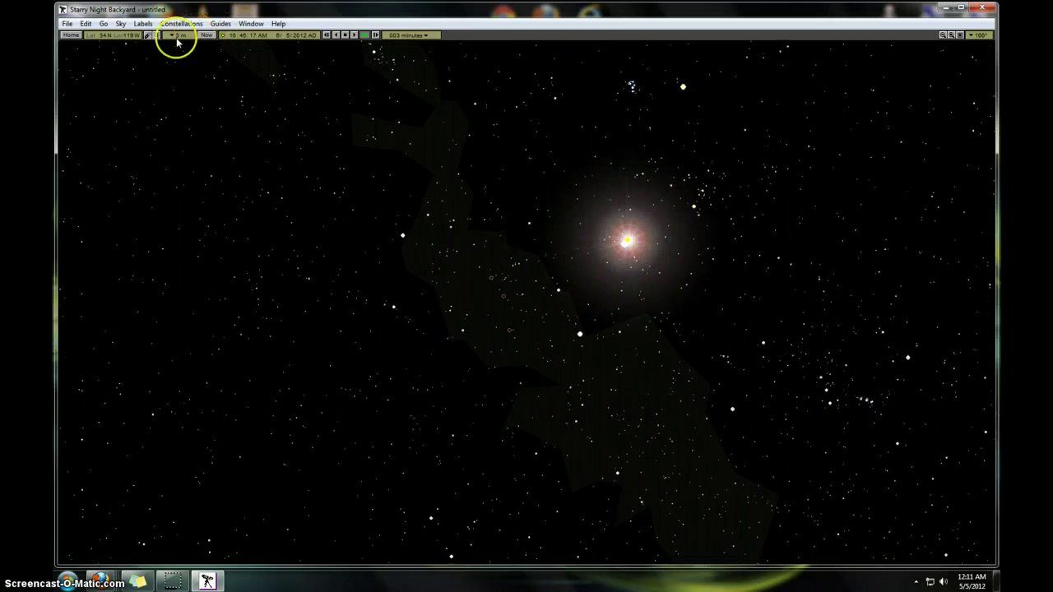
Advance the simulation time to 11:45 AM and bring the Sun back into view
left_click(231, 37)
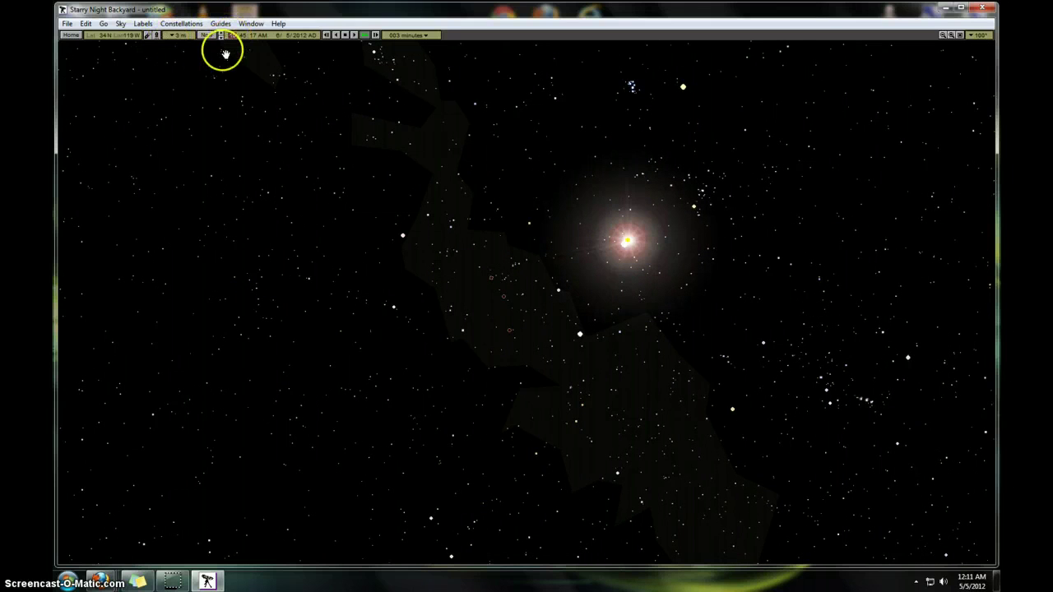
mouse_move(225, 54)
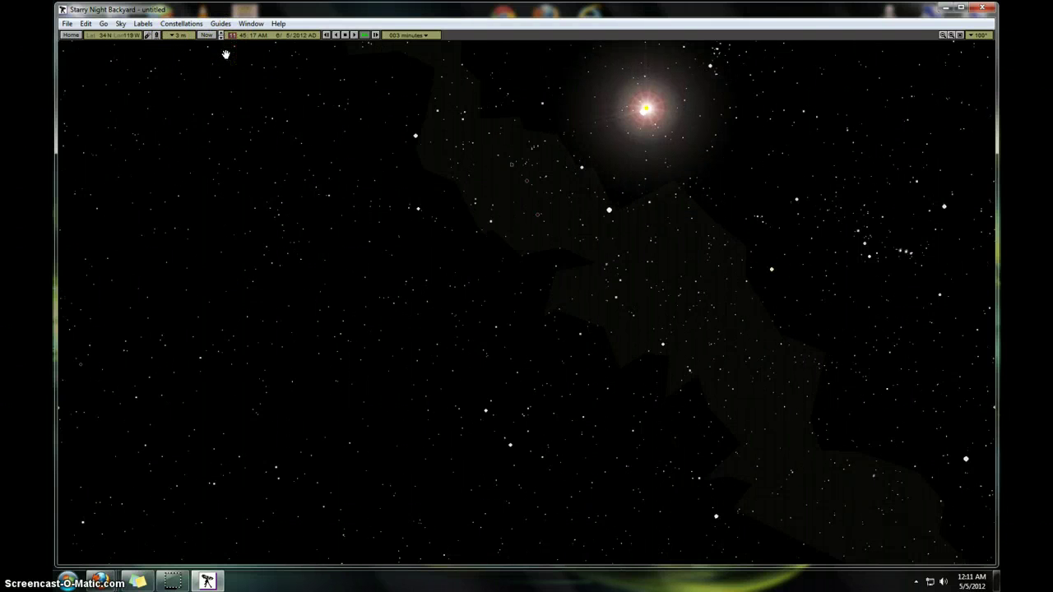
left_click_drag(517, 110, 462, 246)
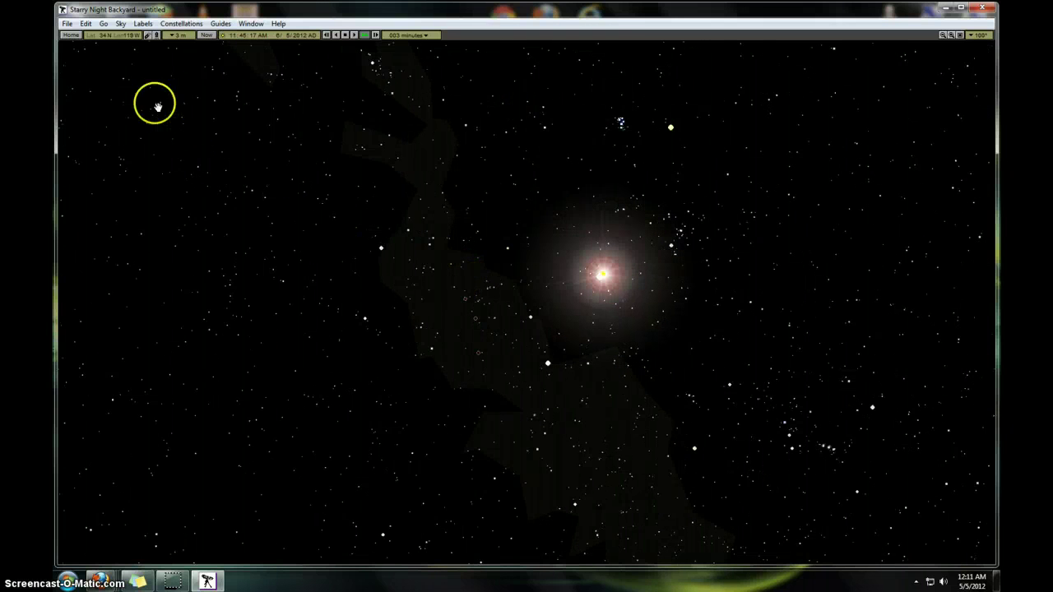
Set the simulation time to 1:45 PM, bring the Sun into view and identify Venus in front of it
left_click(231, 35)
left_click(248, 125)
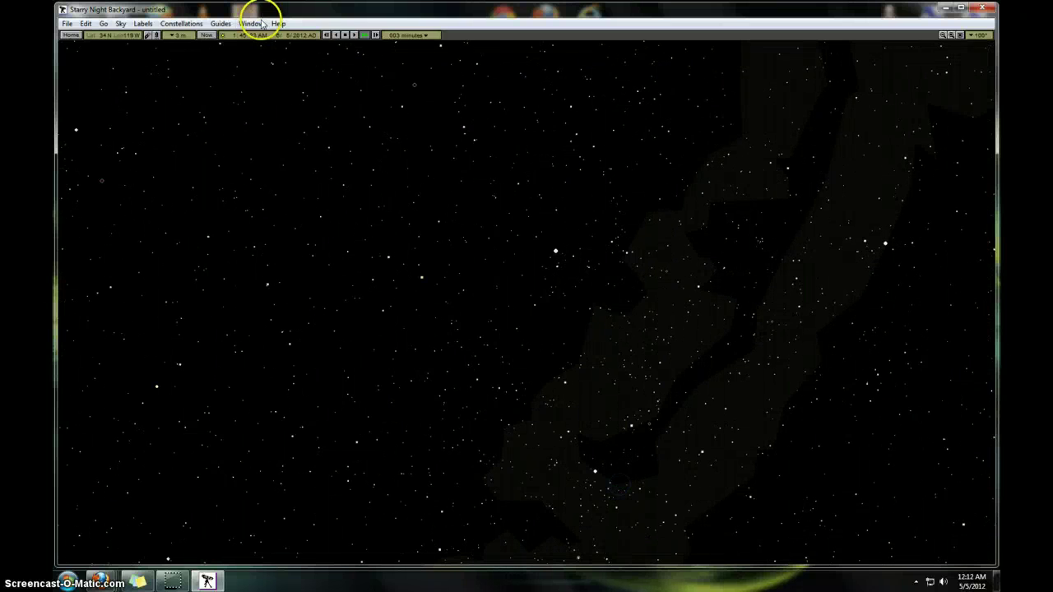
left_click(263, 35)
left_click(246, 72)
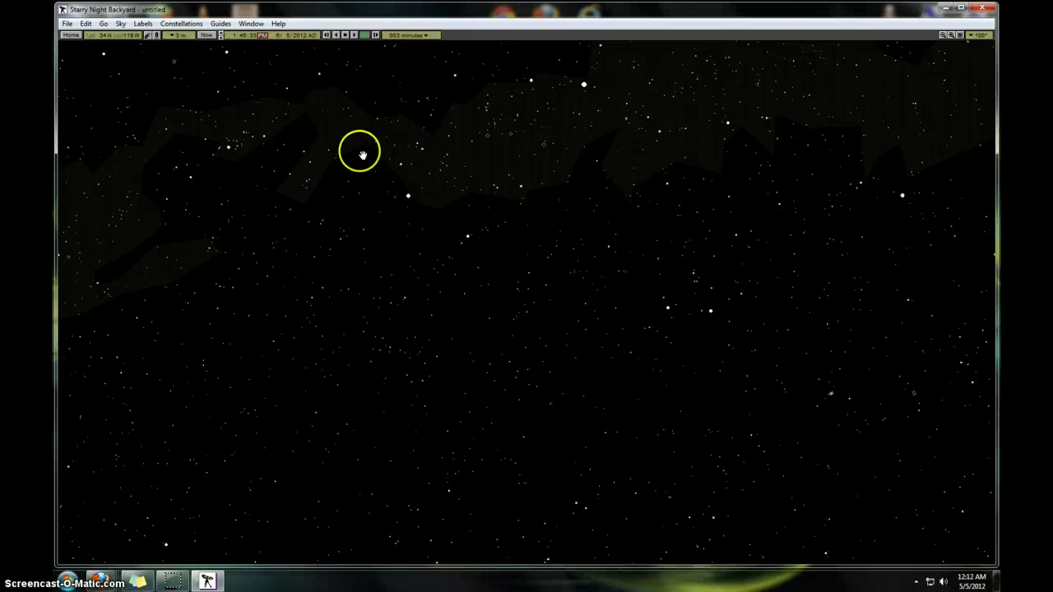
left_click_drag(378, 129, 378, 128)
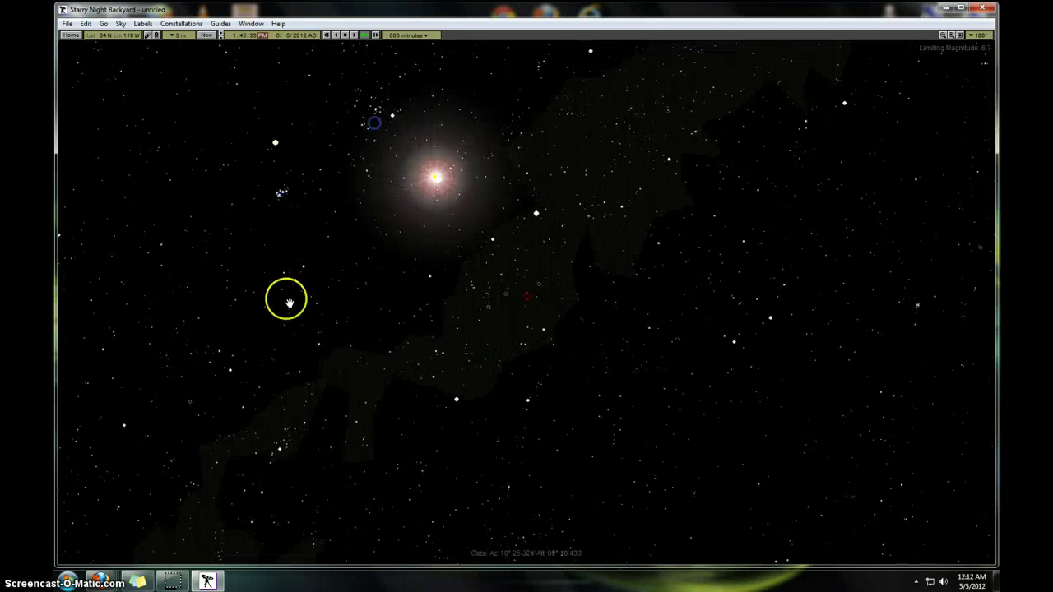
left_click_drag(348, 197, 348, 195)
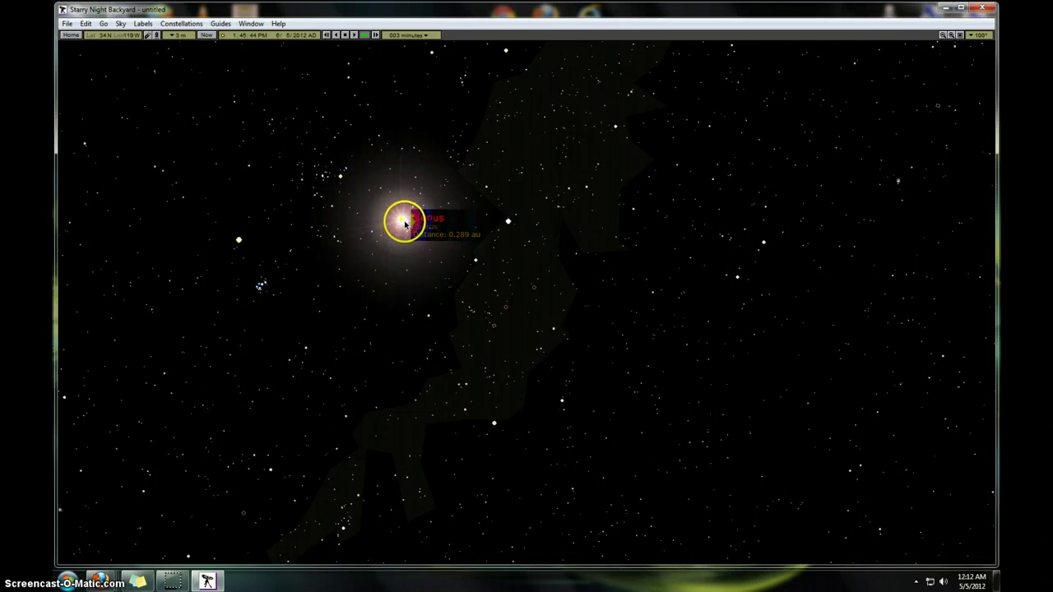
left_click_drag(346, 235, 408, 330)
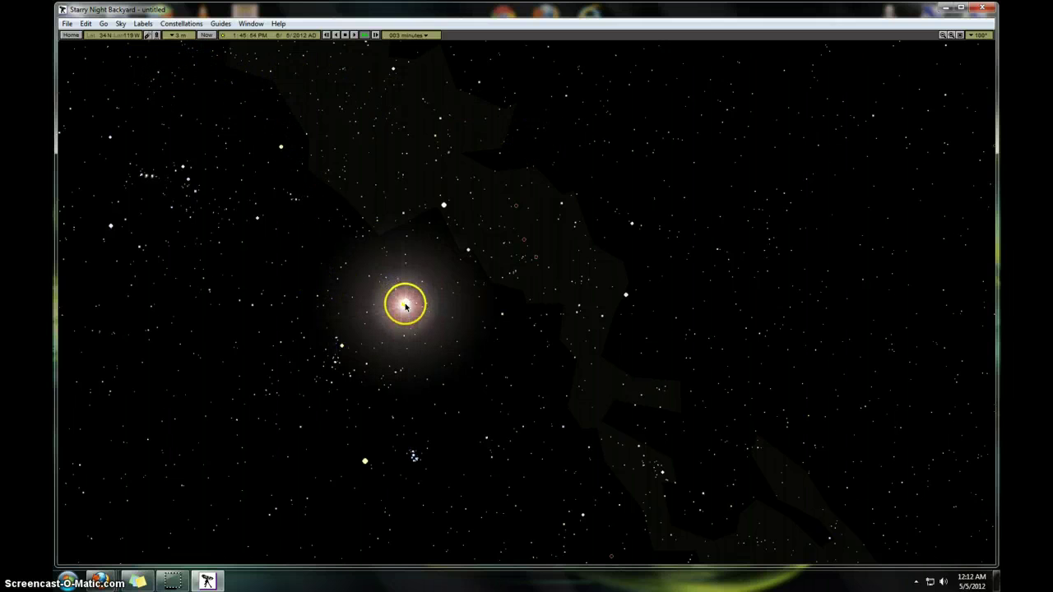
mouse_move(407, 306)
Raise the viewing elevation to 7463 km above Earth while keeping the Sun in view
left_click(156, 37)
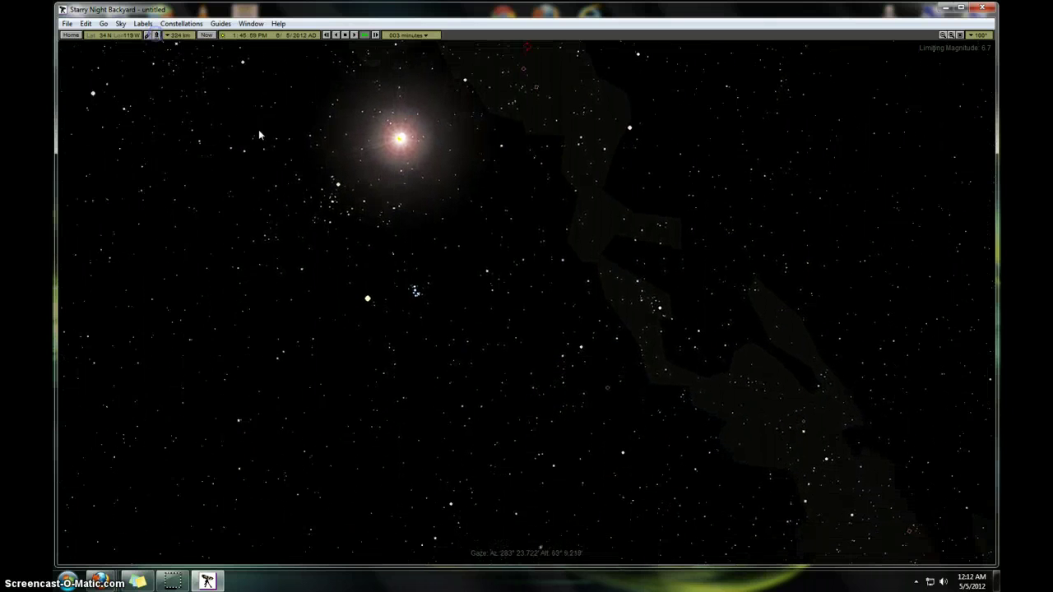
left_click_drag(305, 101, 306, 102)
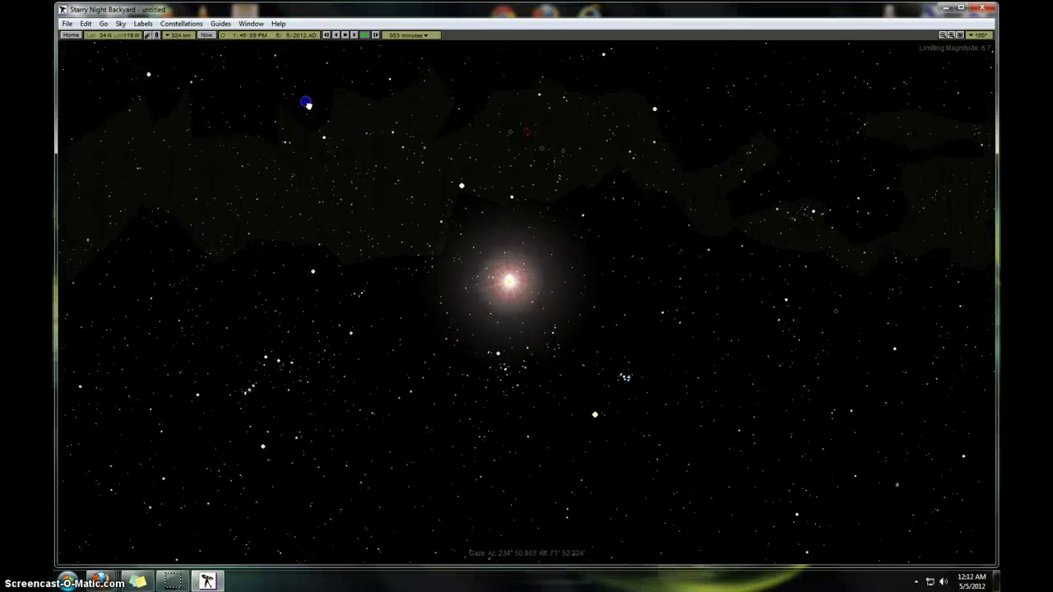
left_click(156, 36)
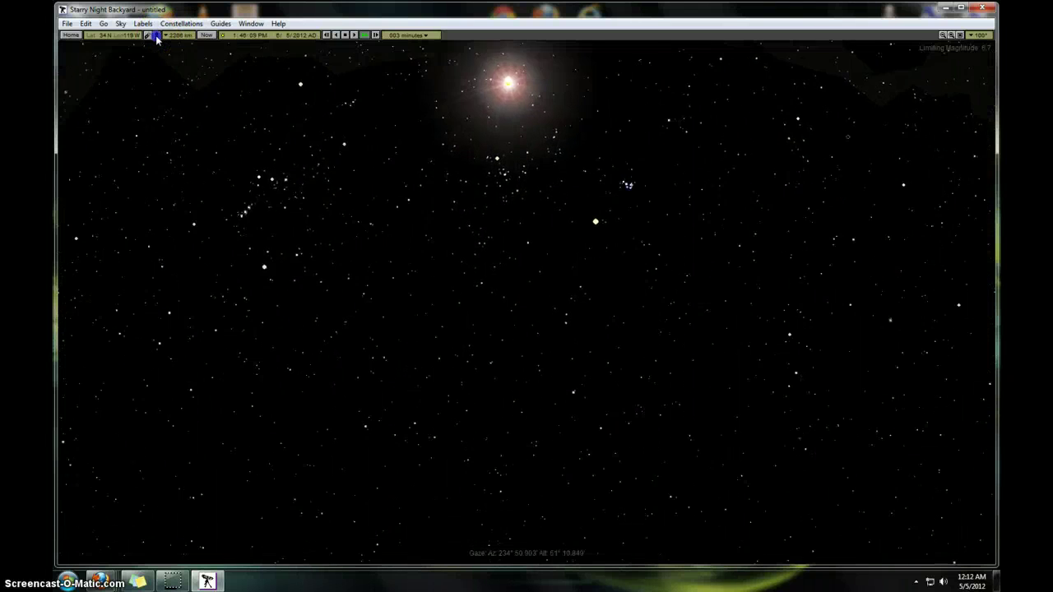
left_click_drag(487, 141, 443, 557)
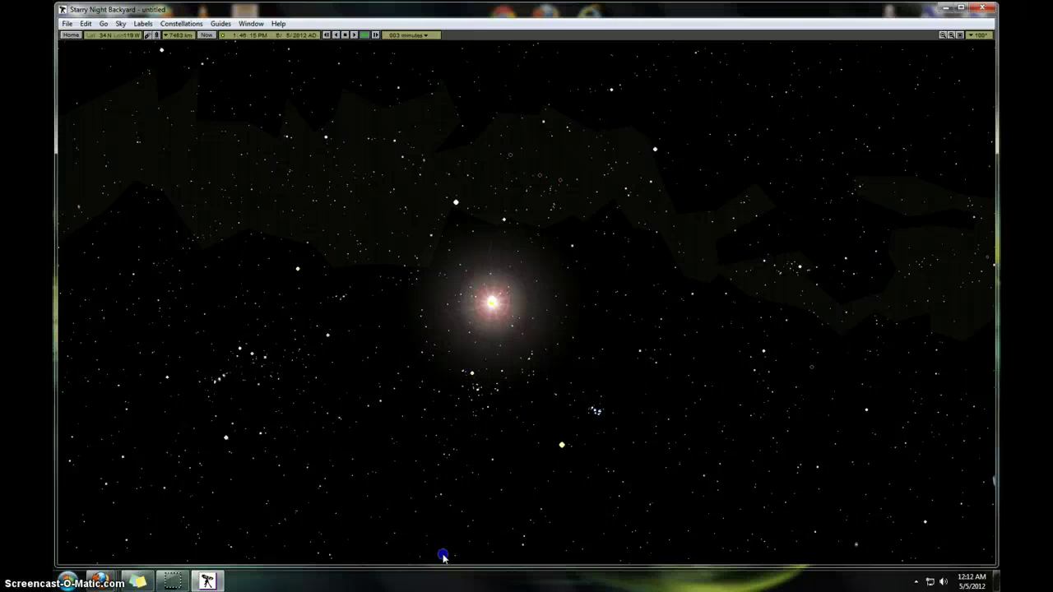
Raise the viewing elevation to 61546 km above Earth while keeping the Sun in view
left_click(158, 36)
left_click_drag(424, 45, 427, 111)
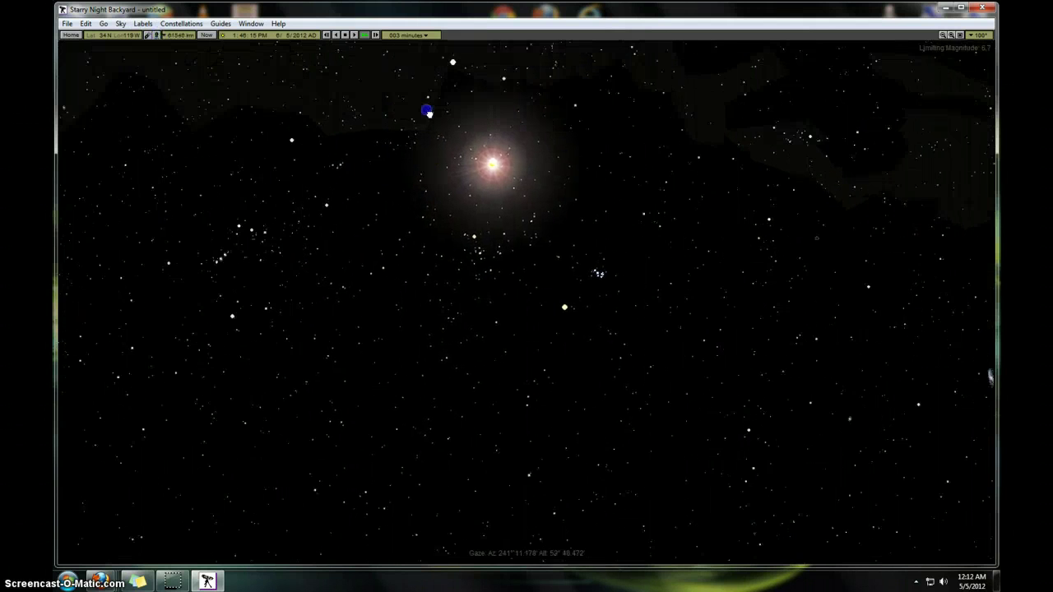
Identify Venus in front of the Sun, open its information and travel to the planet
left_click(505, 214)
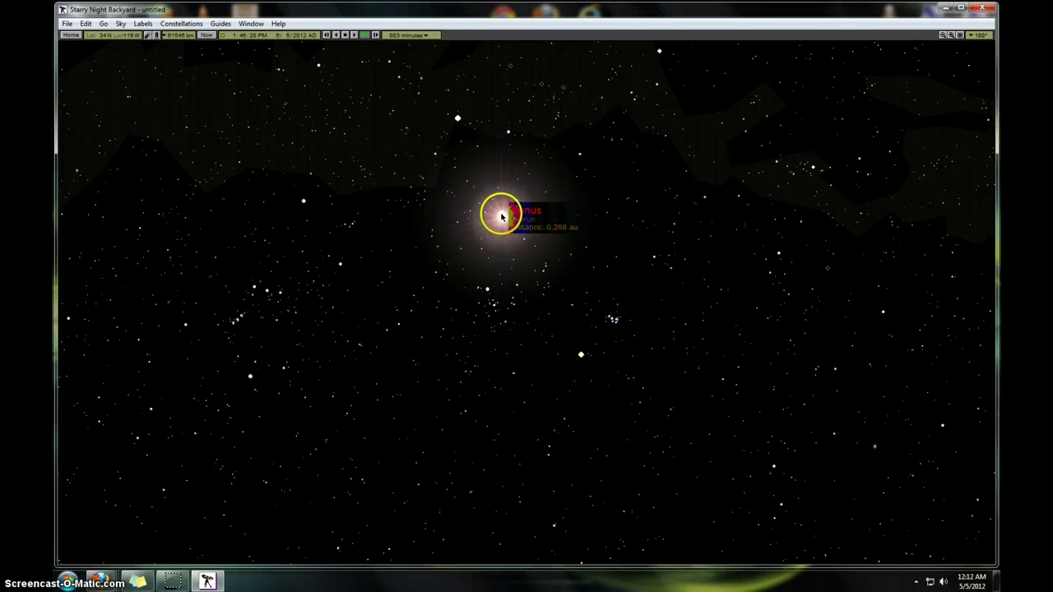
left_click(502, 215)
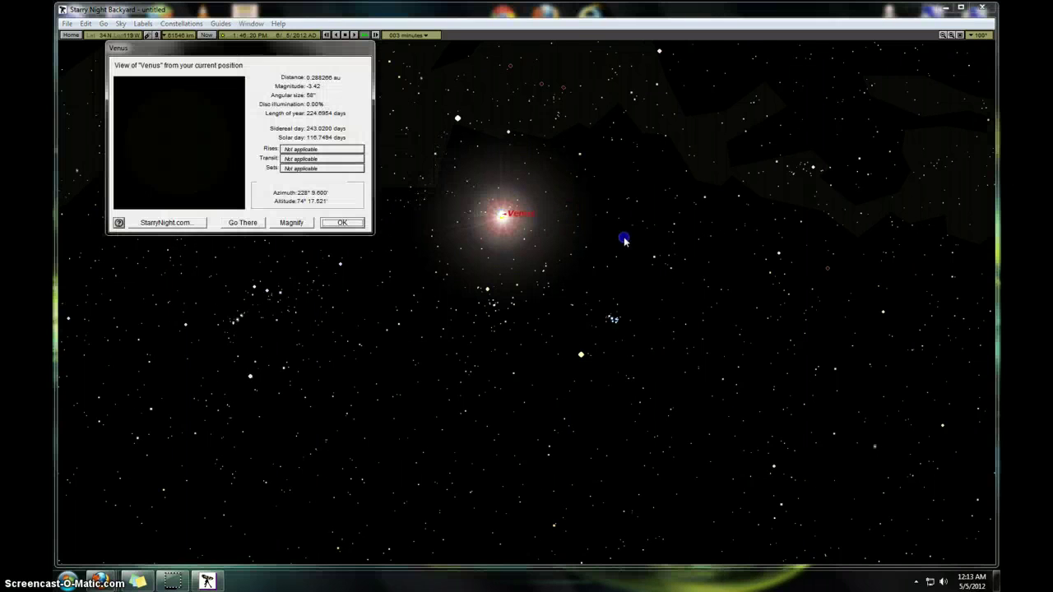
left_click(241, 223)
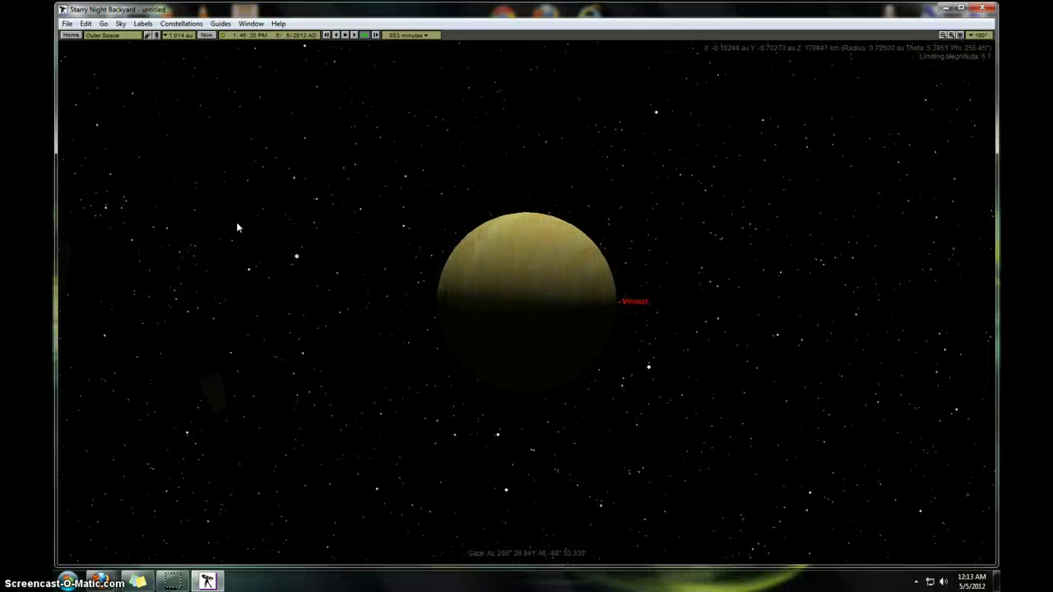
Locate Earth in the sky as seen from Venus, open its information and travel to it
mouse_move(237, 227)
left_mouse_down()
mouse_move(372, 231)
mouse_move(500, 291)
mouse_move(313, 238)
mouse_move(211, 111)
mouse_move(216, 141)
mouse_move(277, 212)
mouse_move(268, 210)
mouse_move(674, 290)
left_mouse_up()
left_click_drag(430, 231, 435, 319)
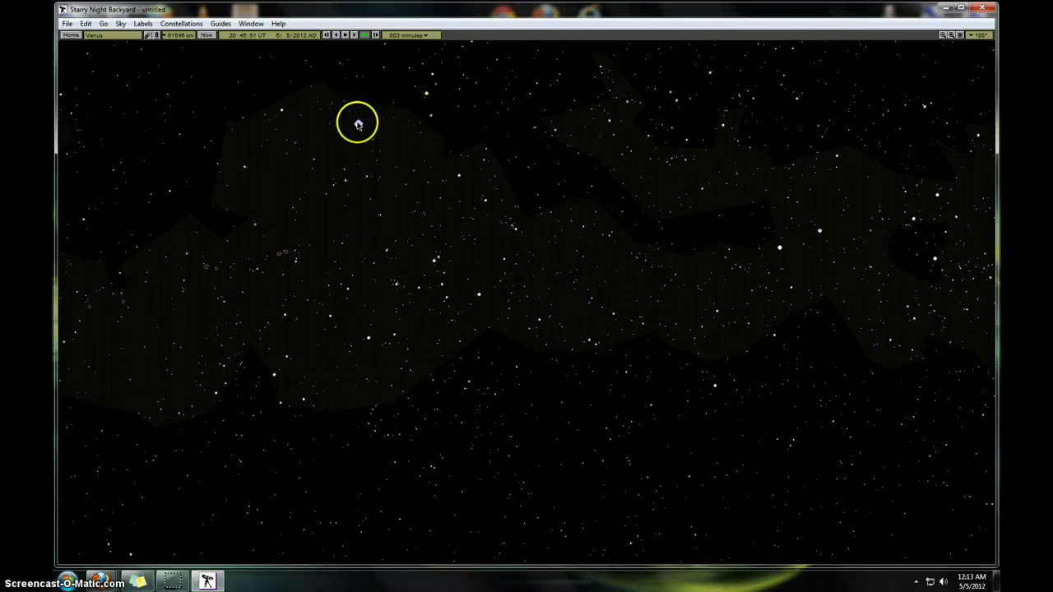
left_click_drag(359, 124, 492, 409)
left_click_drag(498, 317, 501, 321)
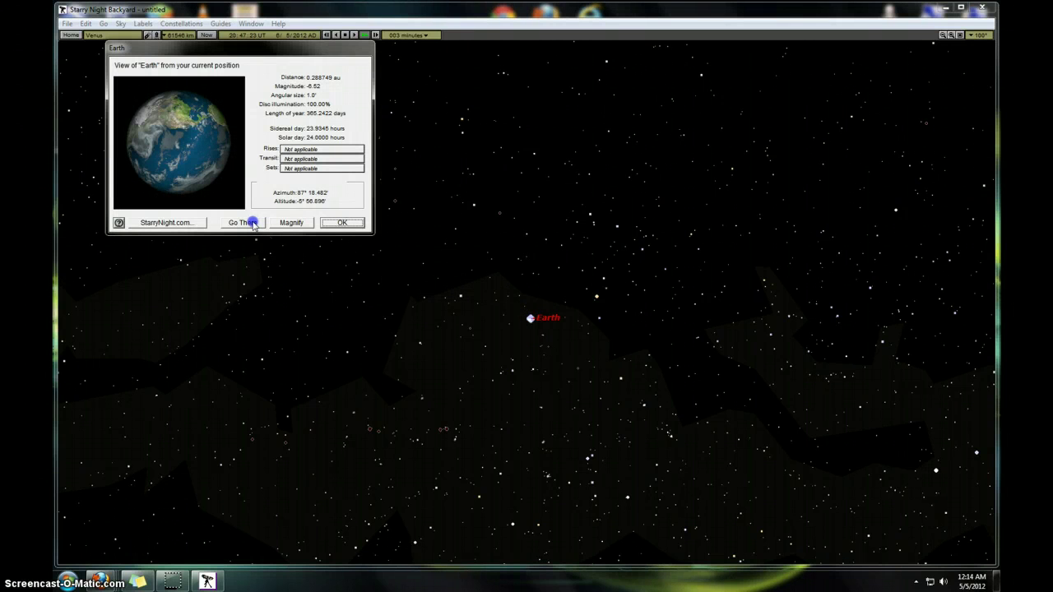
left_click(251, 223)
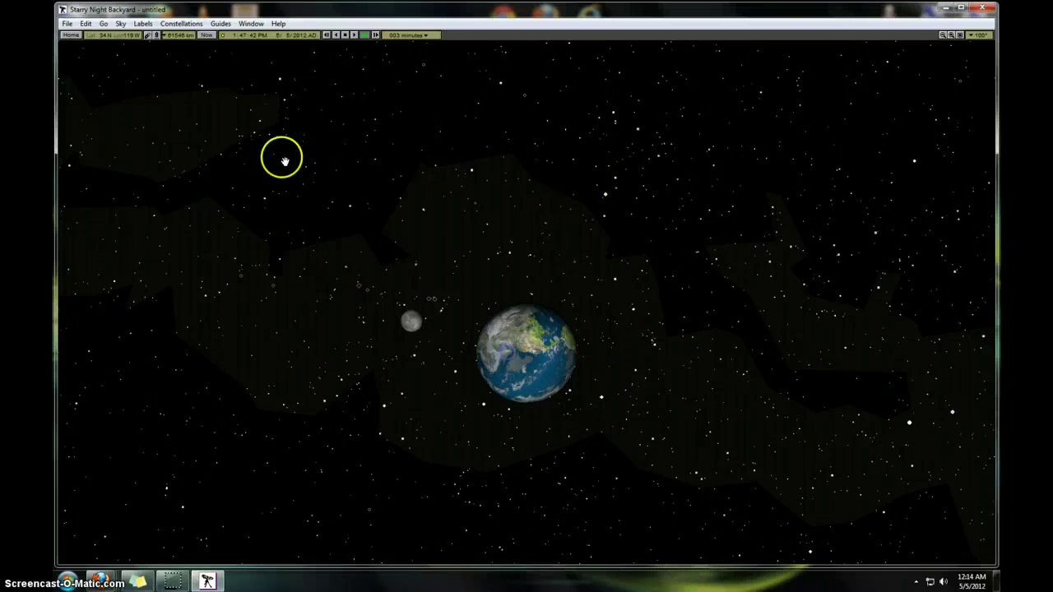
Return to the home viewing location on Earth at the current date and time
left_click(69, 35)
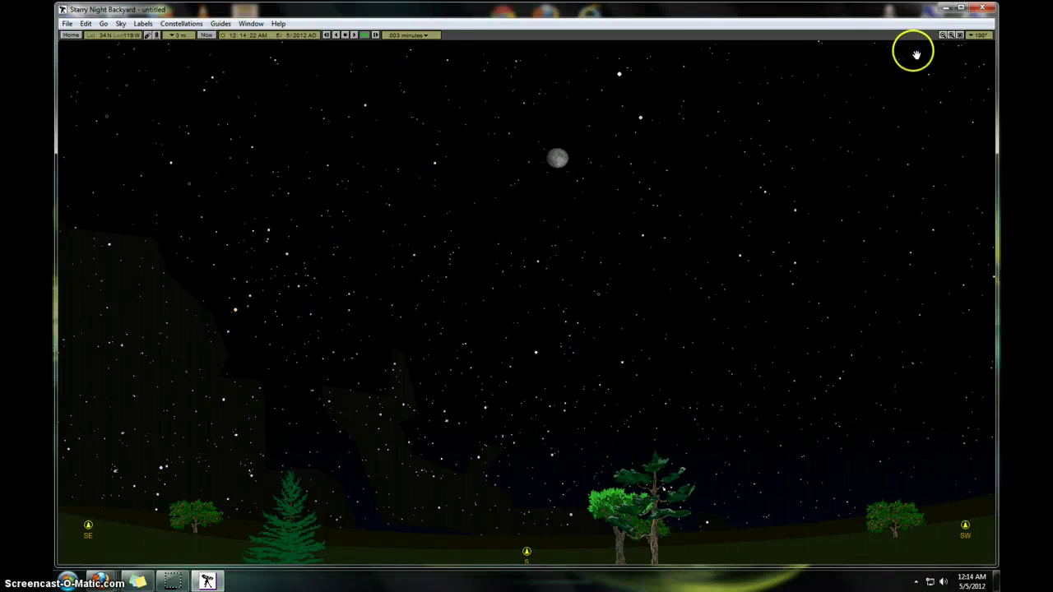
Survey the night sky from the home location, from around the Moon down to the southern horizon
mouse_move(870, 100)
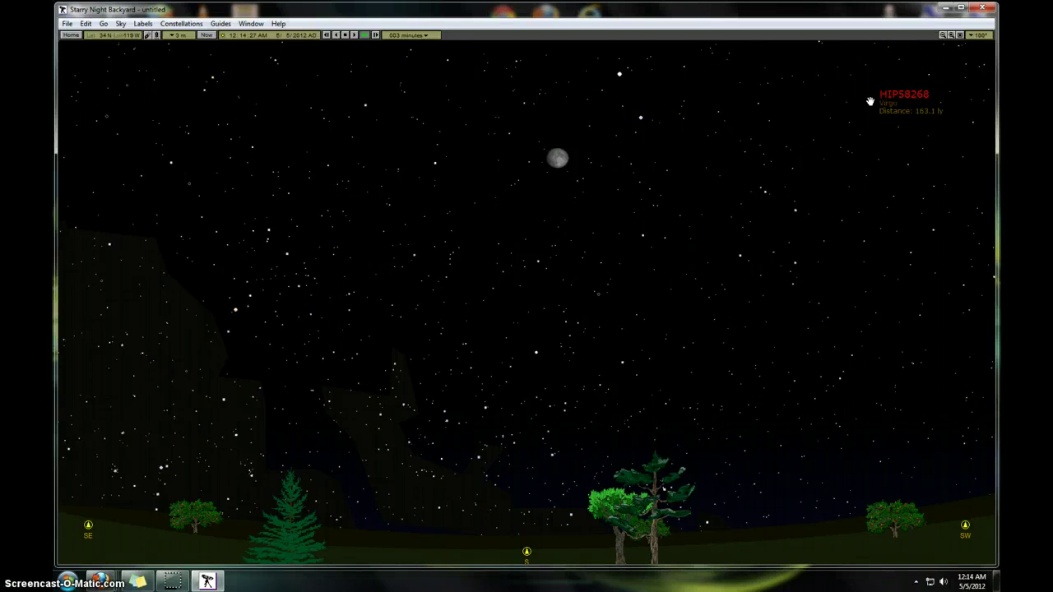
double_click(790, 192)
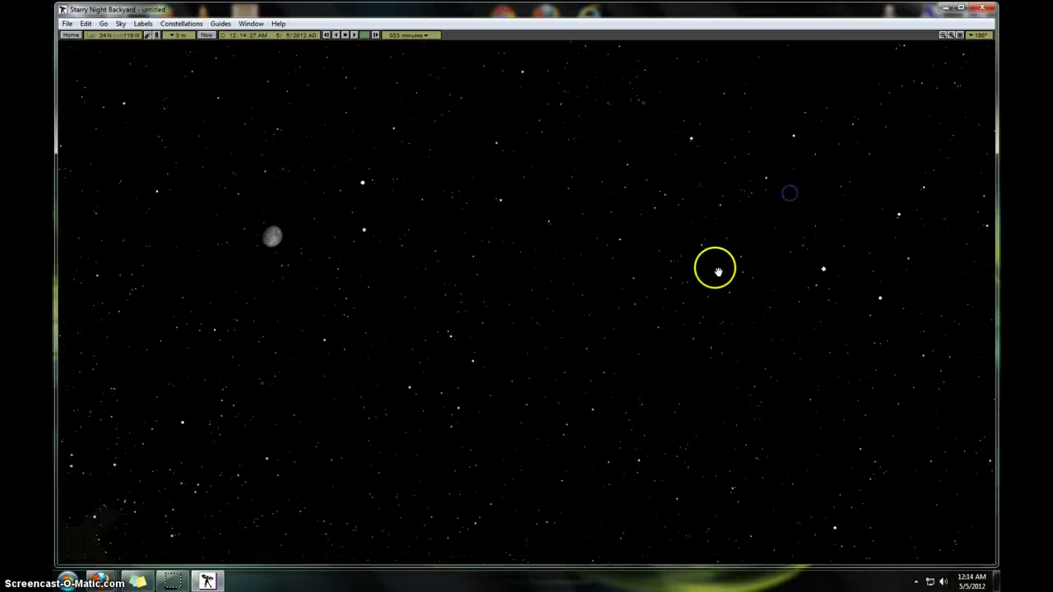
left_click_drag(850, 192, 324, 389)
left_click_drag(753, 221, 280, 189)
left_click_drag(598, 330, 528, 138)
left_click_drag(724, 381, 242, 288)
left_click_drag(830, 259, 642, 257)
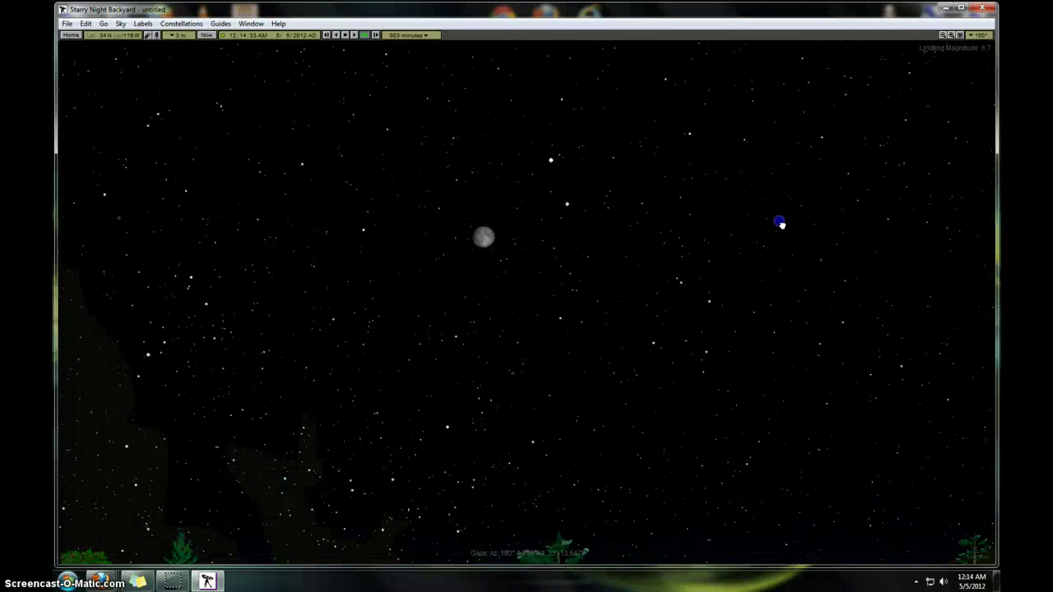
left_click(486, 359)
left_click_drag(488, 360, 541, 164)
left_click_drag(494, 211, 494, 289)
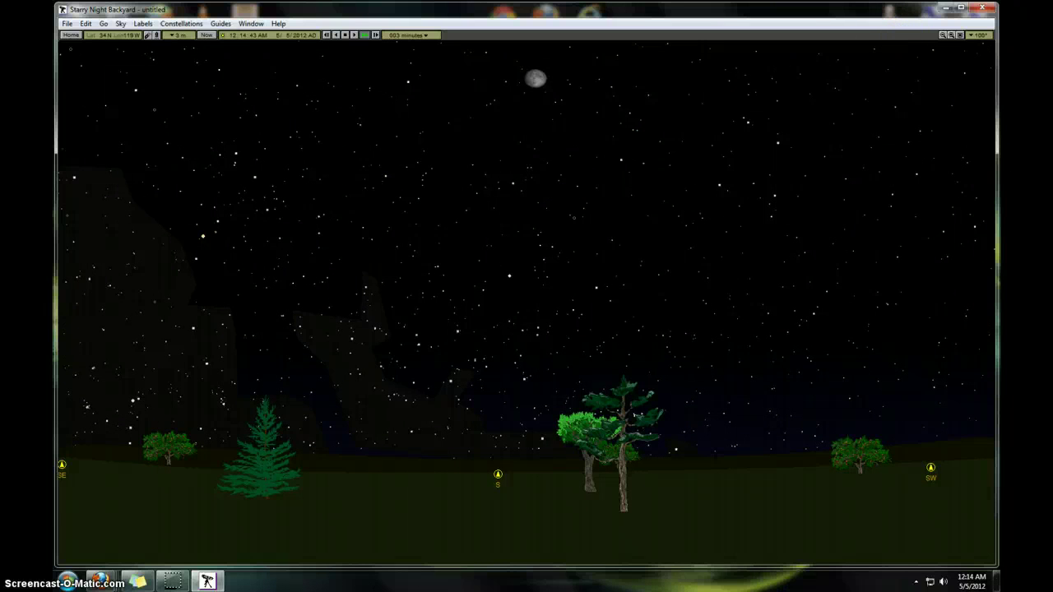
Minimize the Starry Night Backyard window
left_click(947, 10)
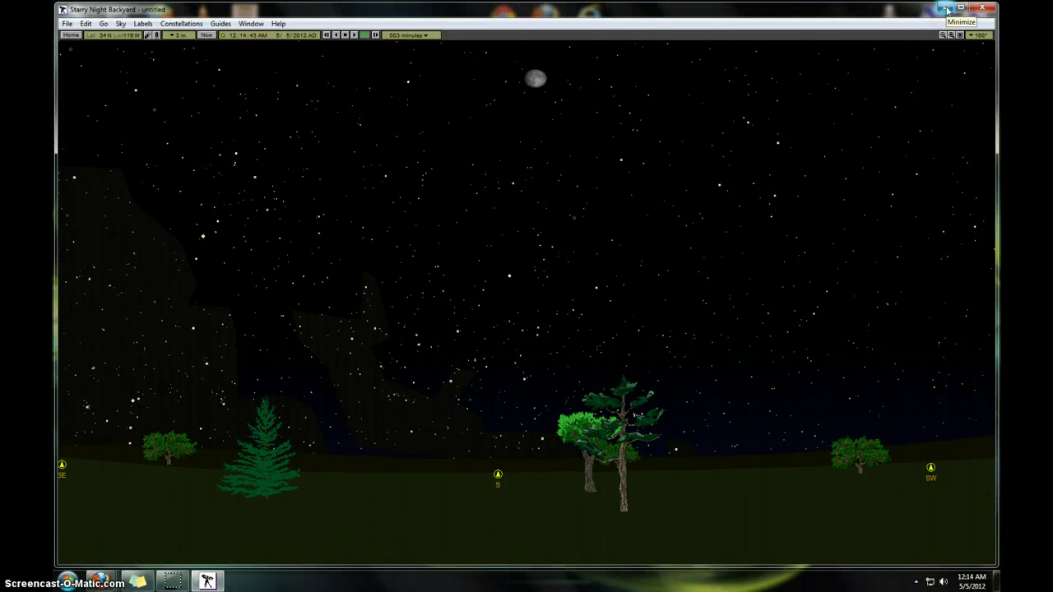